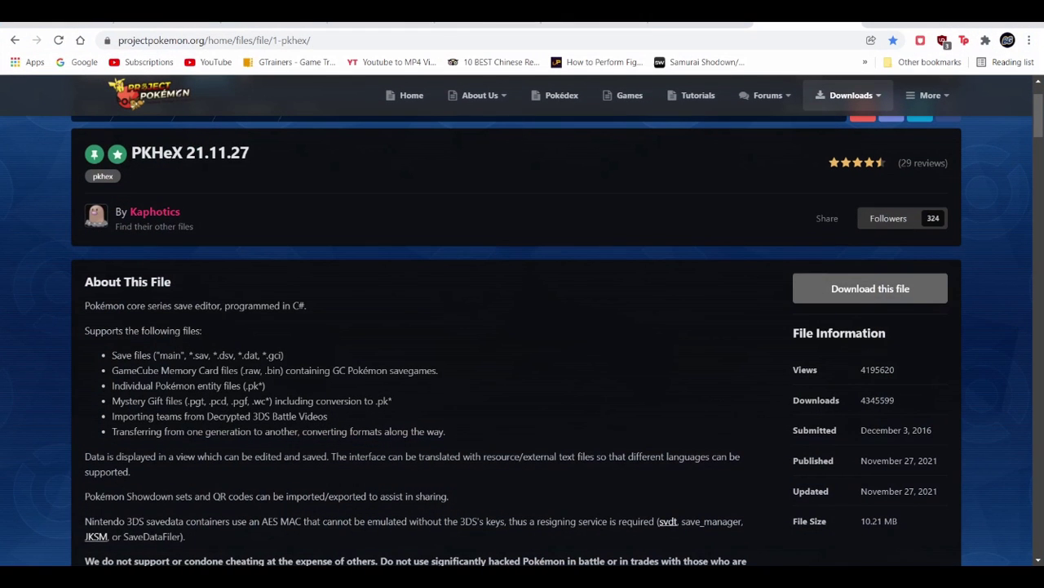
- Scroll through the PKHeX 21.11.27 download page on projectpokemon.org
scroll(523, 318, up, 2)
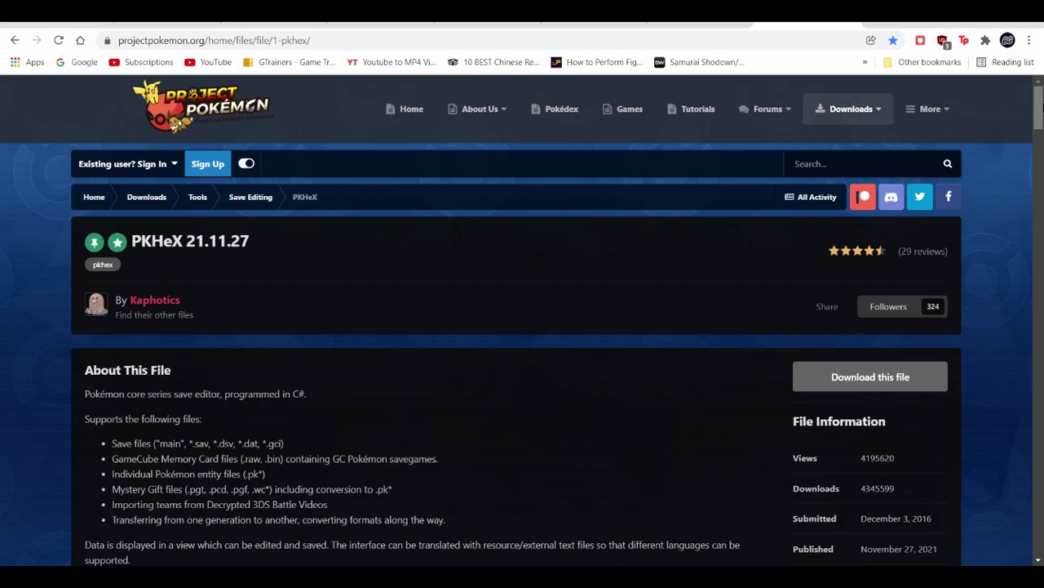
scroll(522, 318, down, 2)
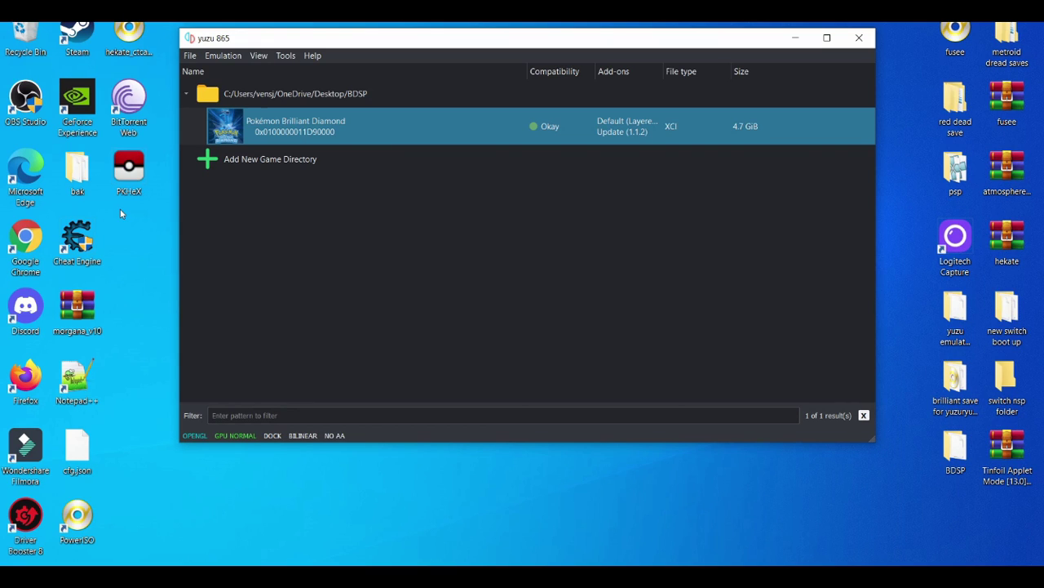
- Launch PKHeX from its desktop shortcut
click(131, 176)
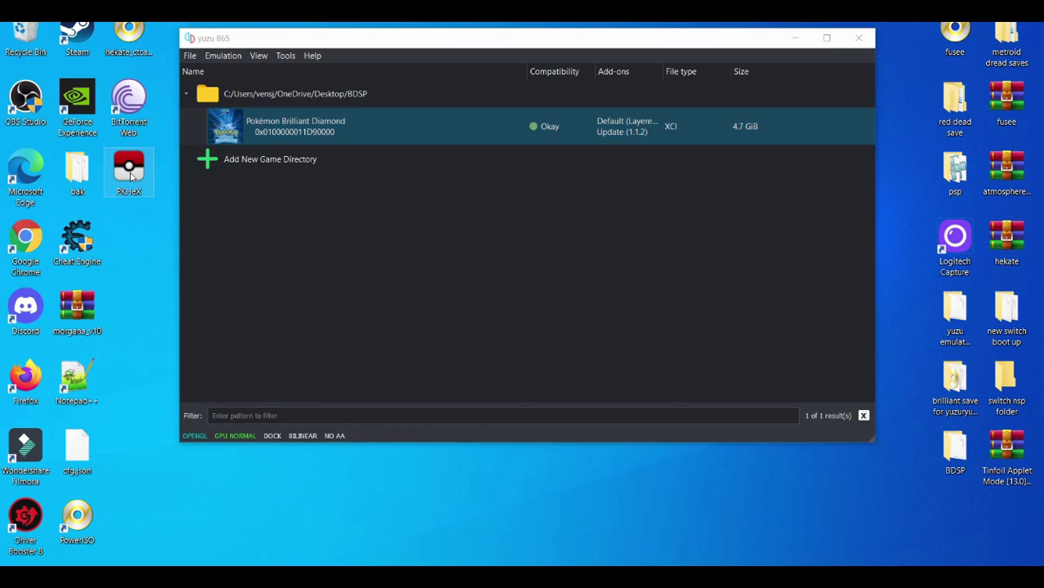
double_click(131, 177)
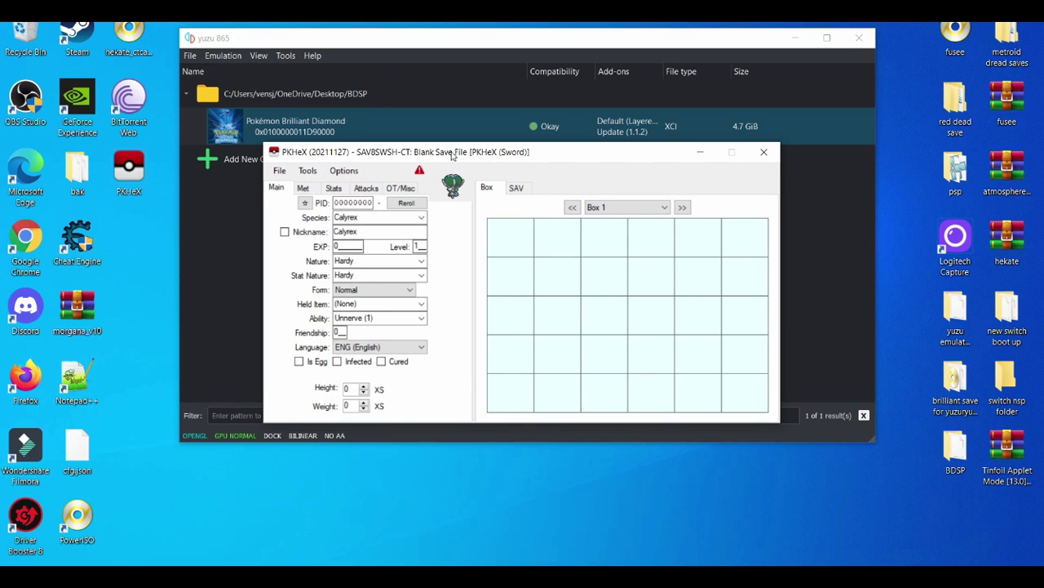
- Arrange the windows and open Brilliant Diamond's save data folder from yuzu's game list
mouse_move(453, 155)
mouse_down()
mouse_move(304, 111)
mouse_move(263, 113)
mouse_up()
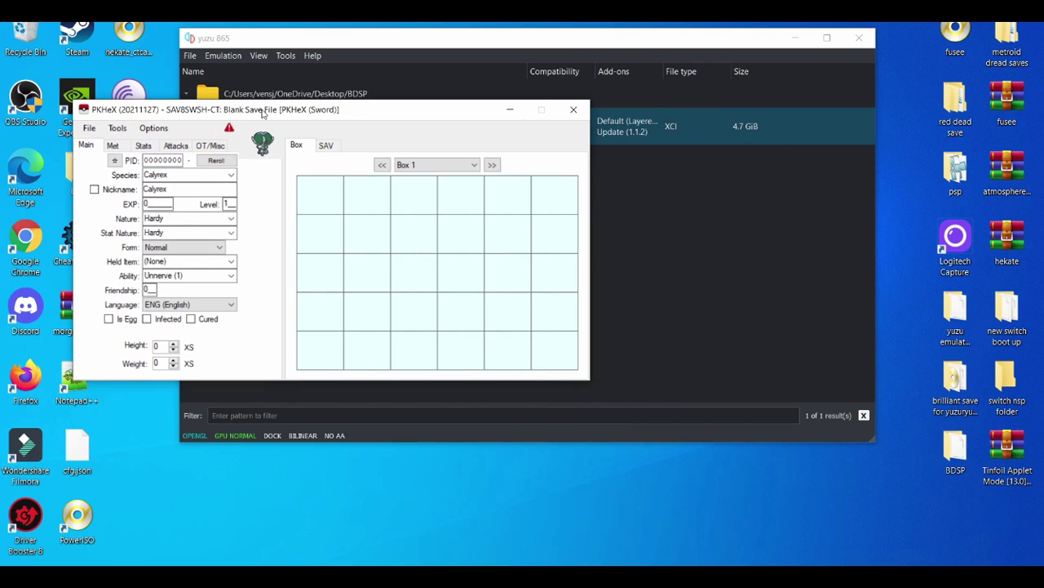
click(607, 49)
drag(562, 50, 686, 82)
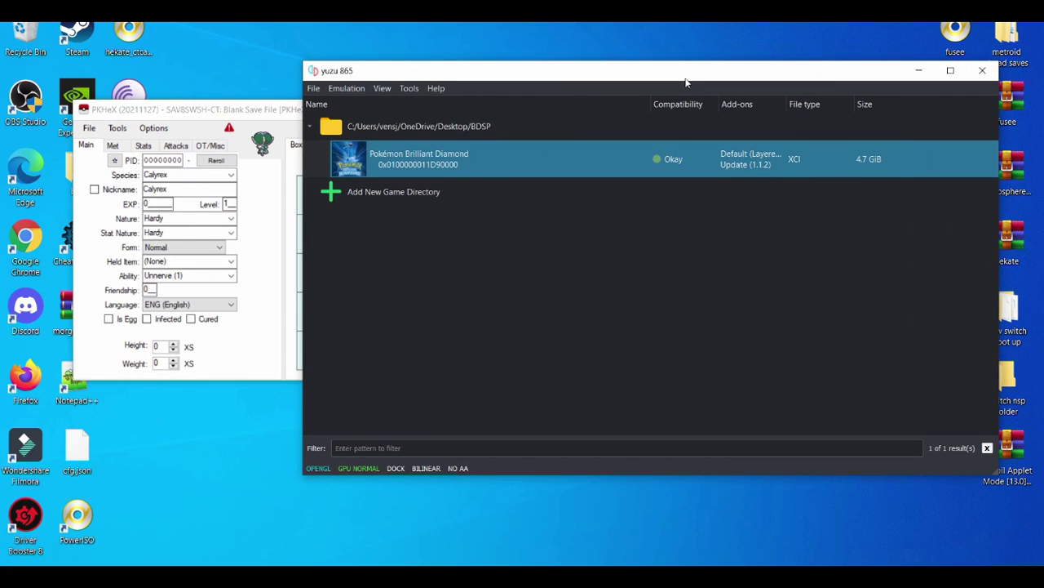
right_click(474, 171)
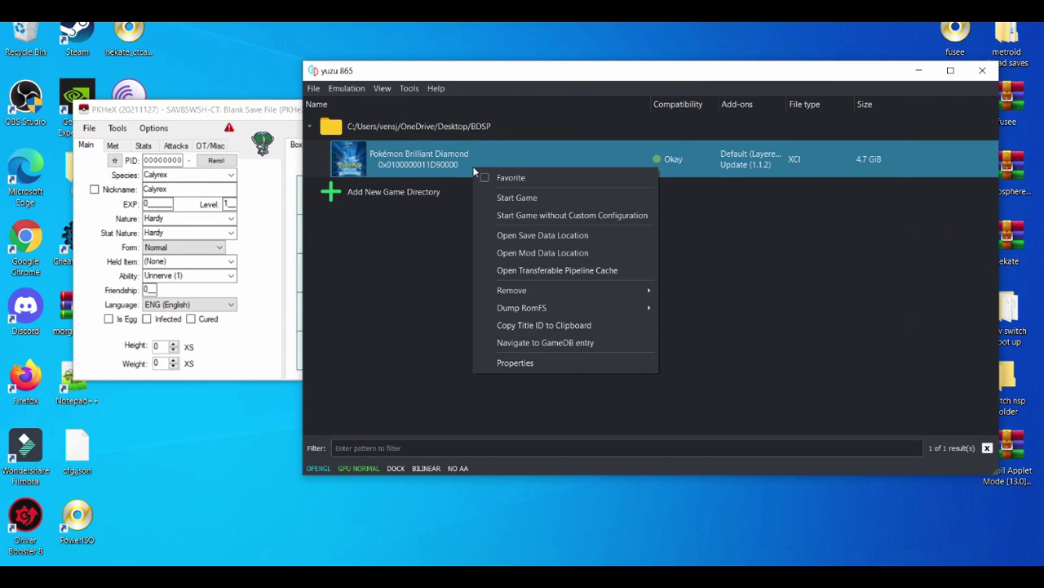
click(556, 235)
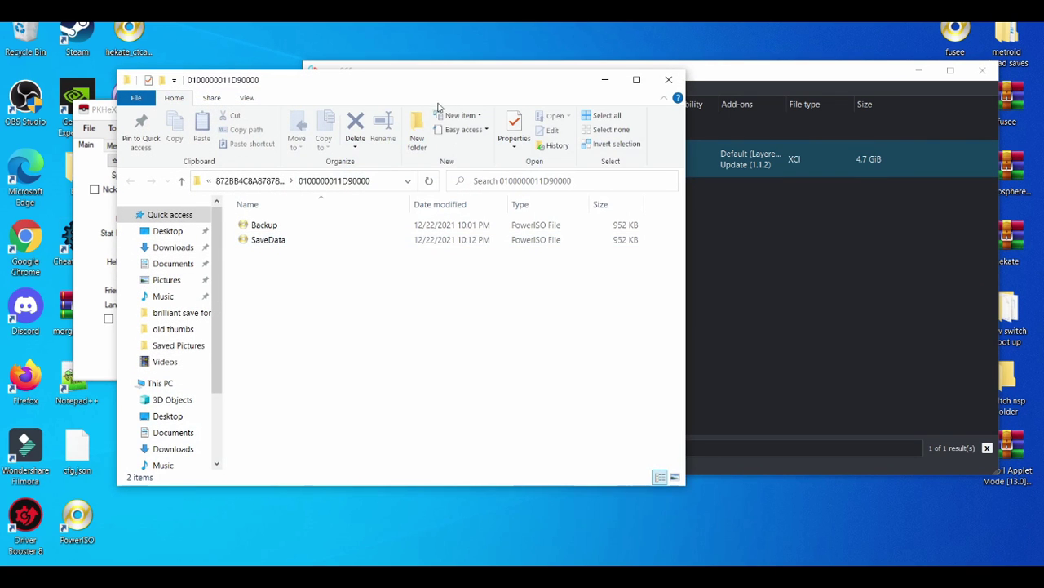
- Drag SaveData from the save folder into PKHeX, then close the folder window
drag(429, 85, 687, 99)
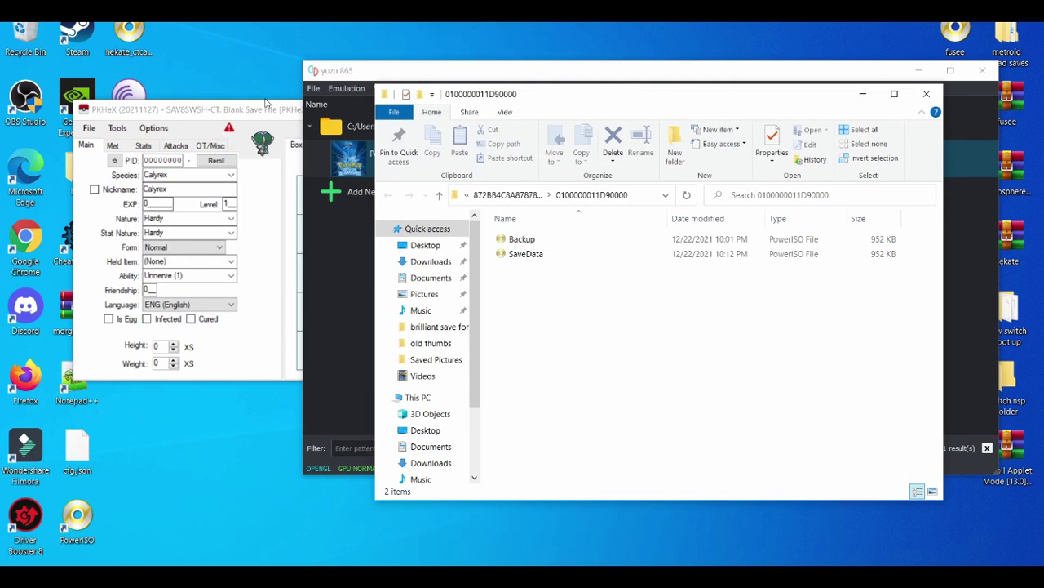
click(250, 118)
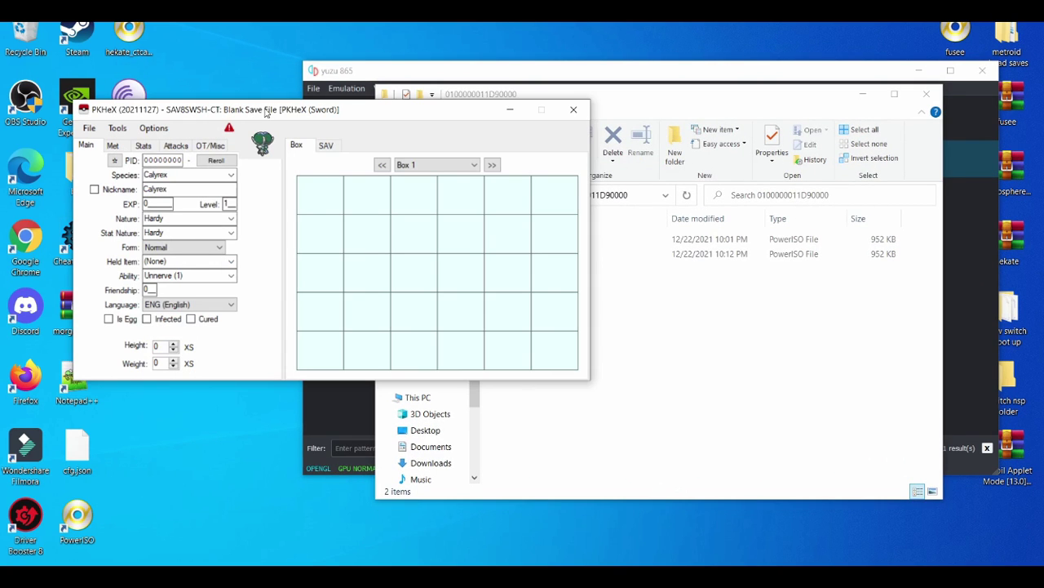
drag(265, 112, 235, 90)
click(645, 103)
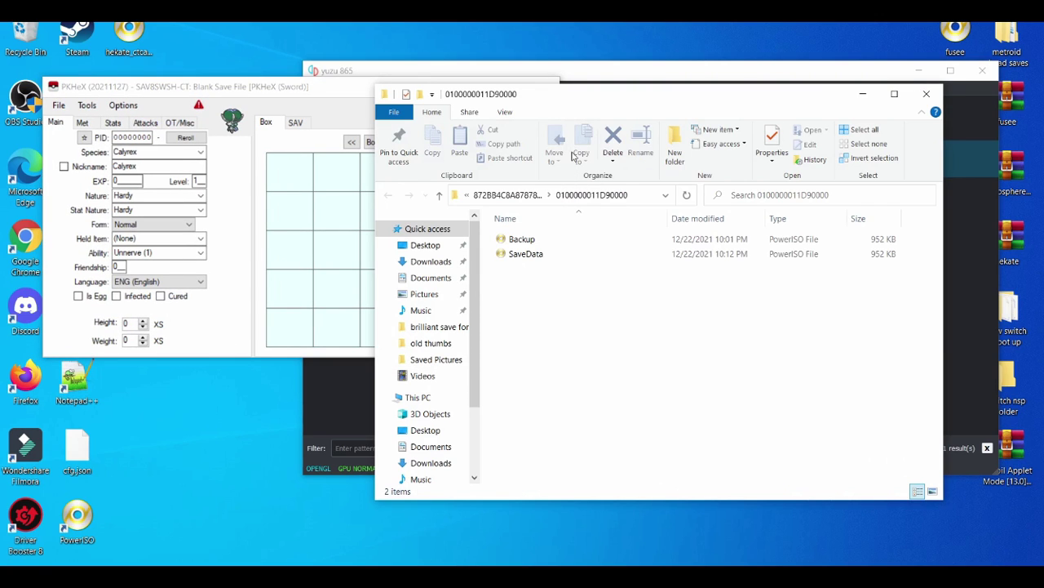
drag(532, 254, 305, 251)
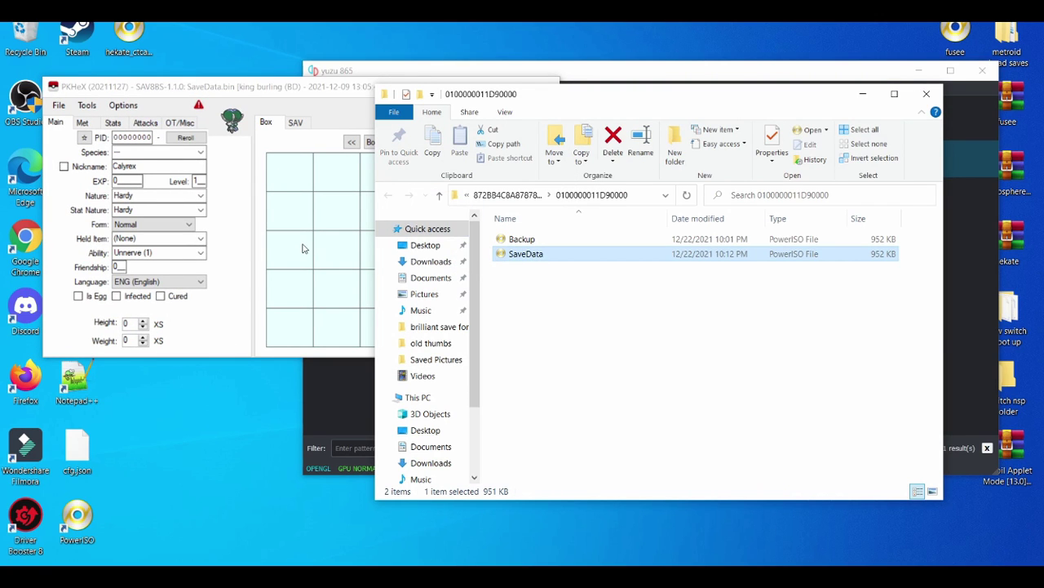
click(924, 96)
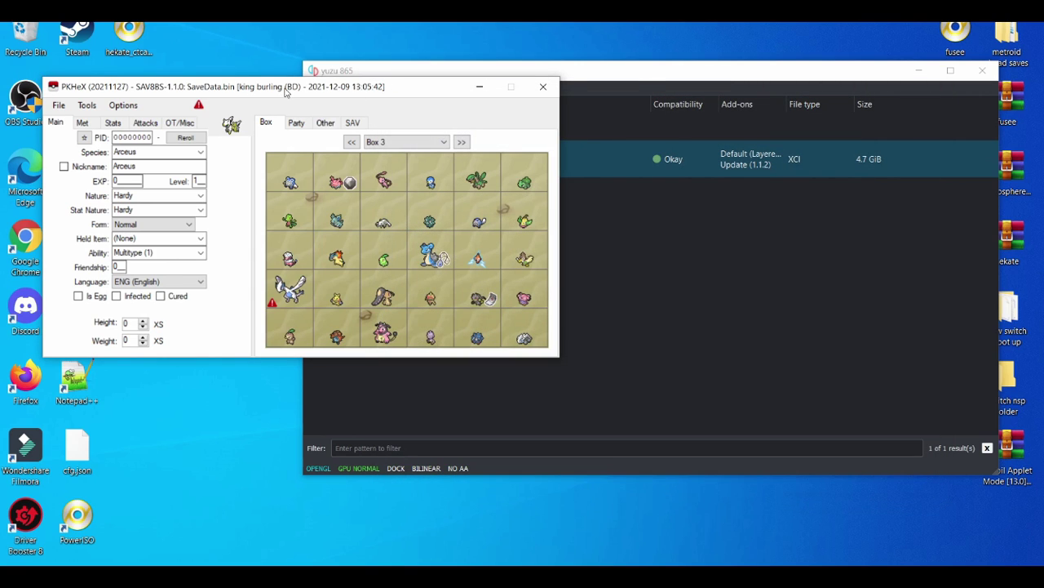
drag(286, 92, 424, 91)
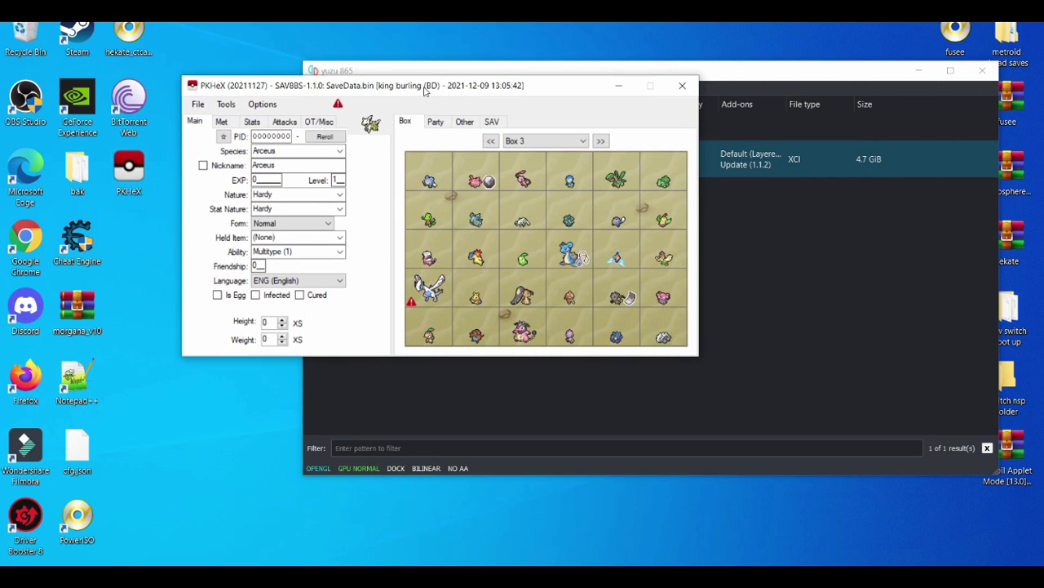
- Open the Inventory Editor under SAV tools and set Rare Candy to 999
click(493, 122)
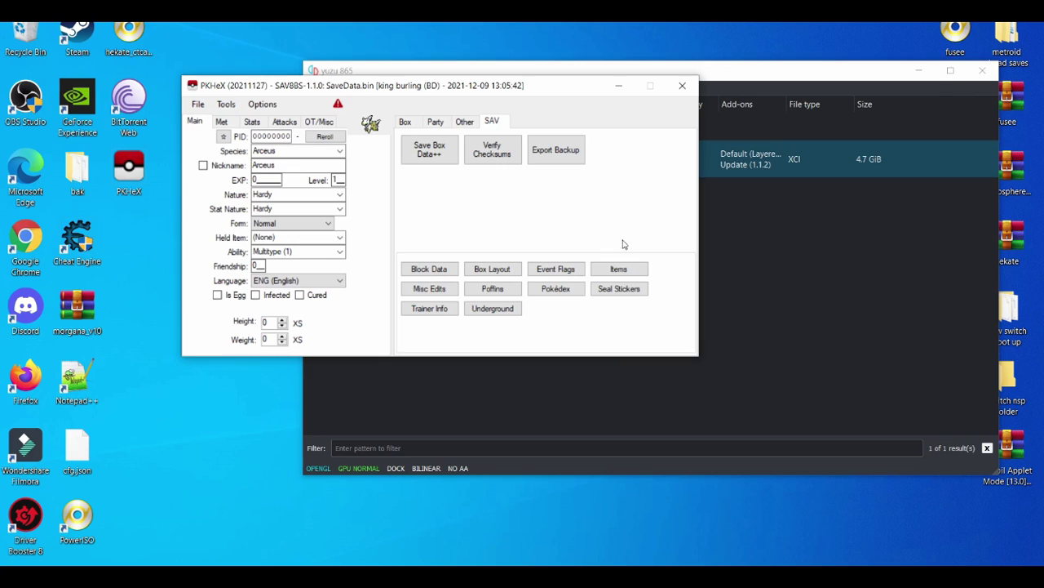
click(617, 271)
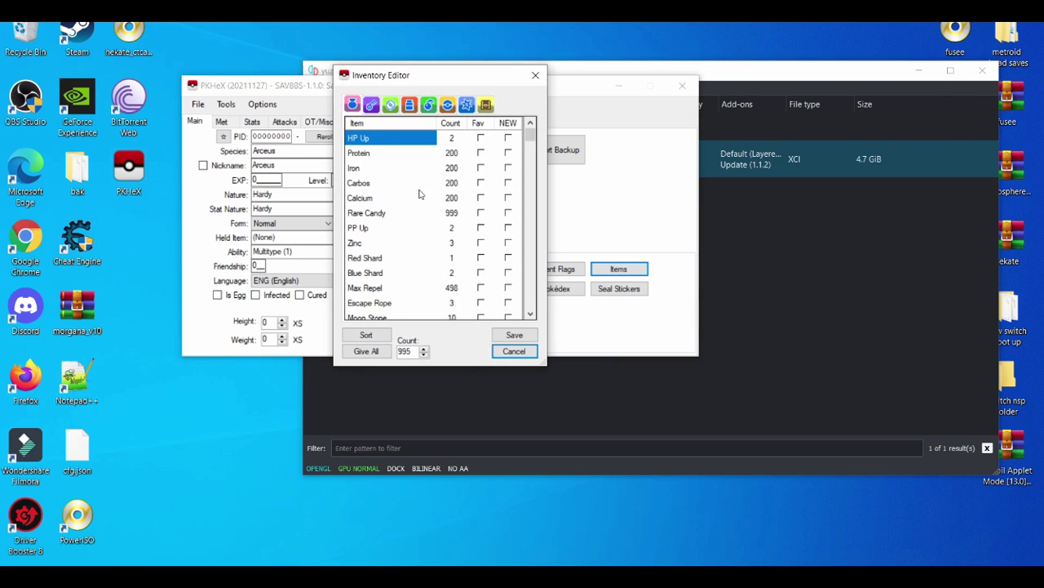
click(406, 216)
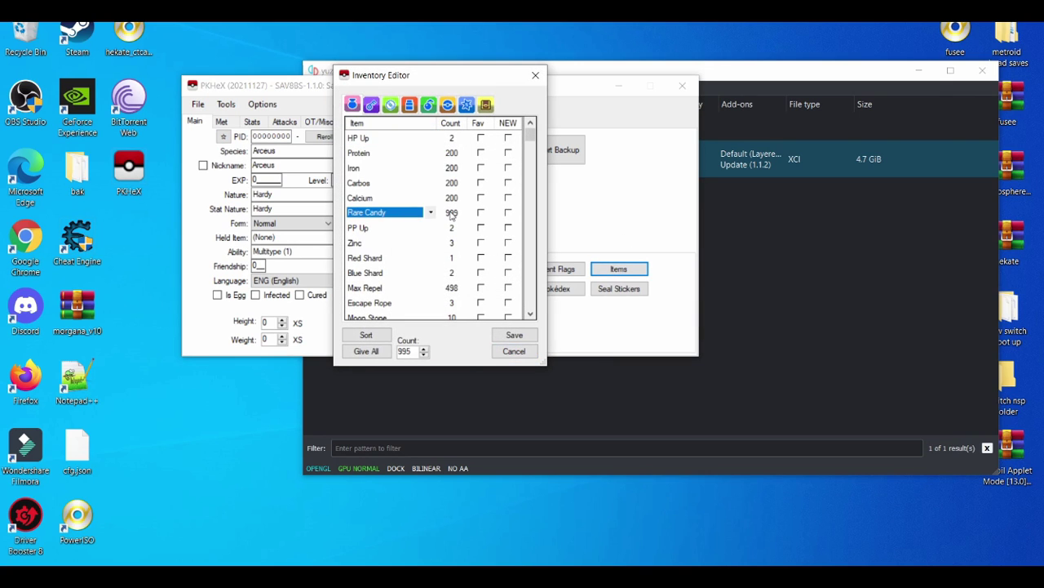
double_click(451, 214)
key(BackSpace)
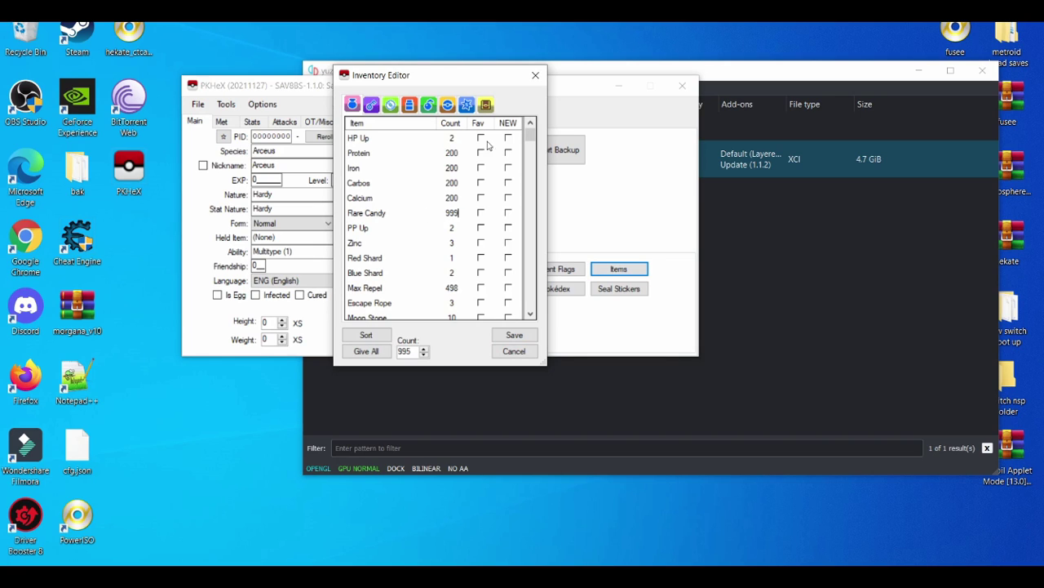
- Set Master Ball to 999, review the other pouches, and save the inventory
click(449, 105)
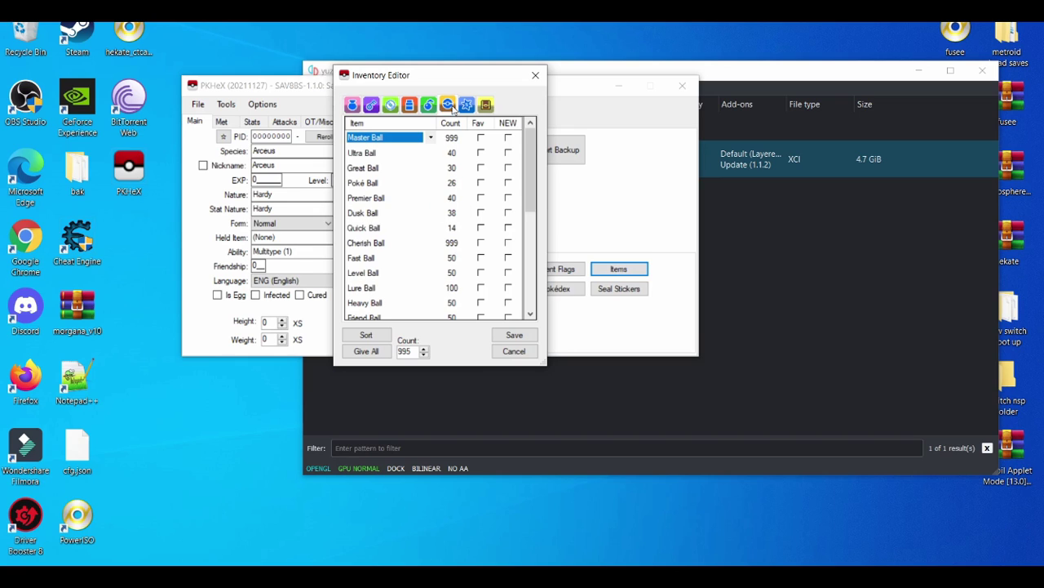
click(451, 138)
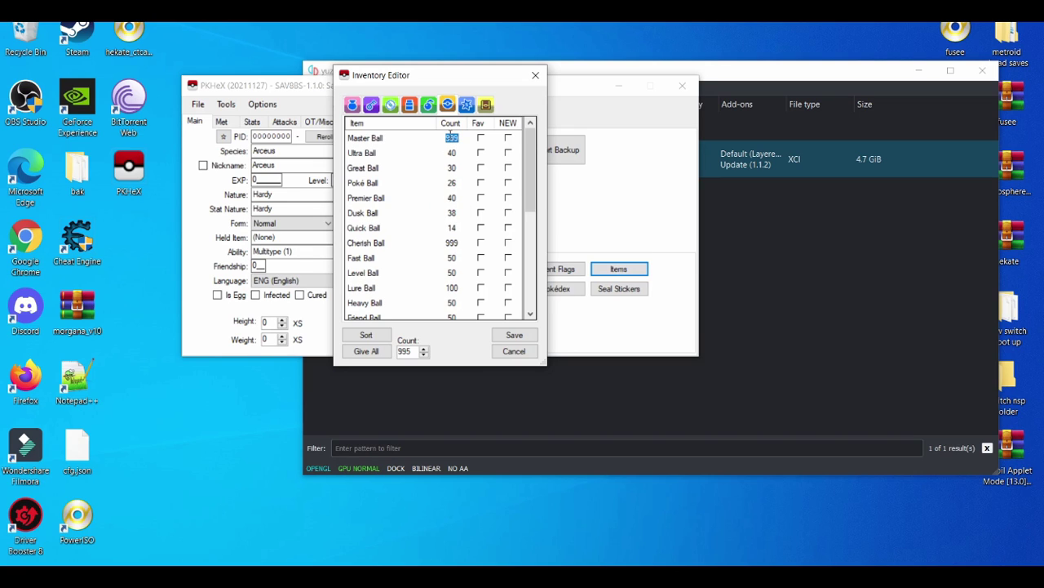
key(BackSpace)
click(373, 106)
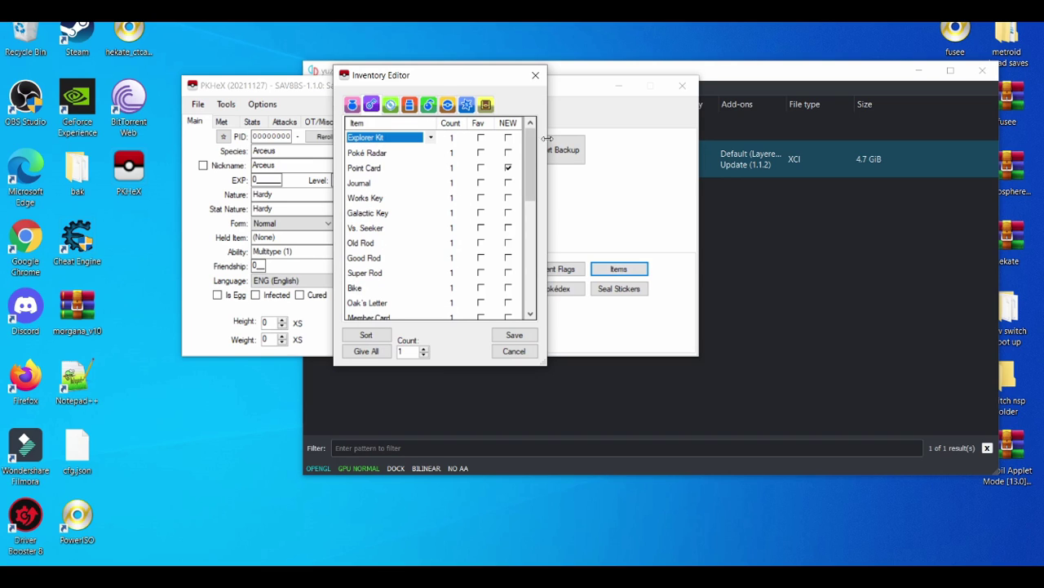
drag(532, 155, 532, 170)
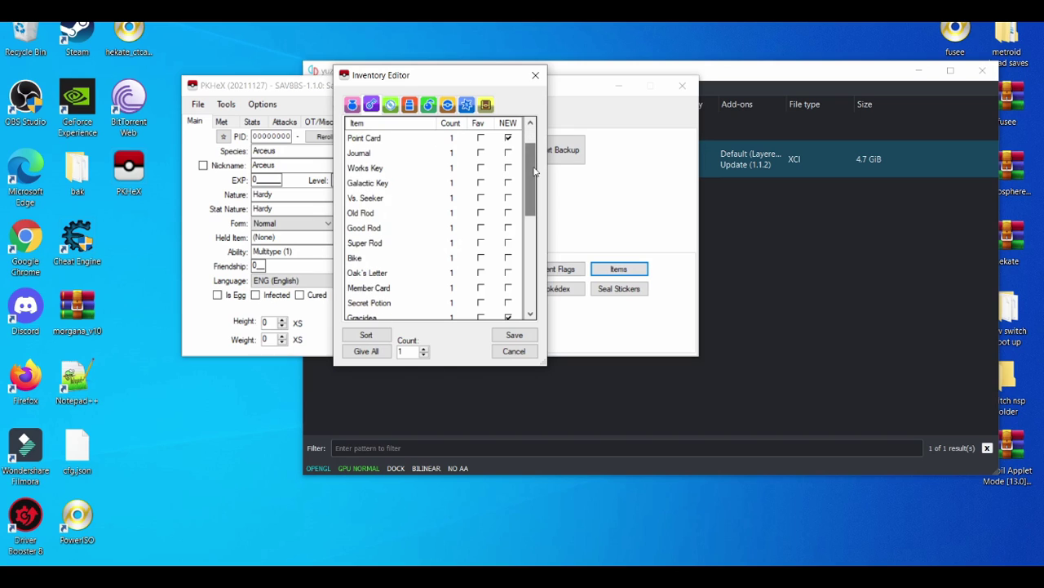
click(351, 107)
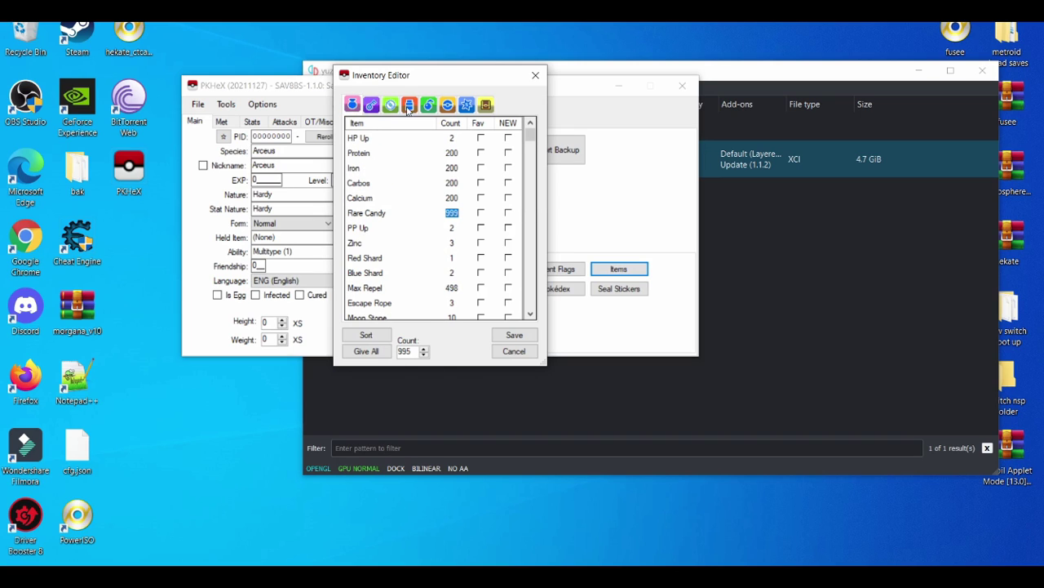
click(486, 106)
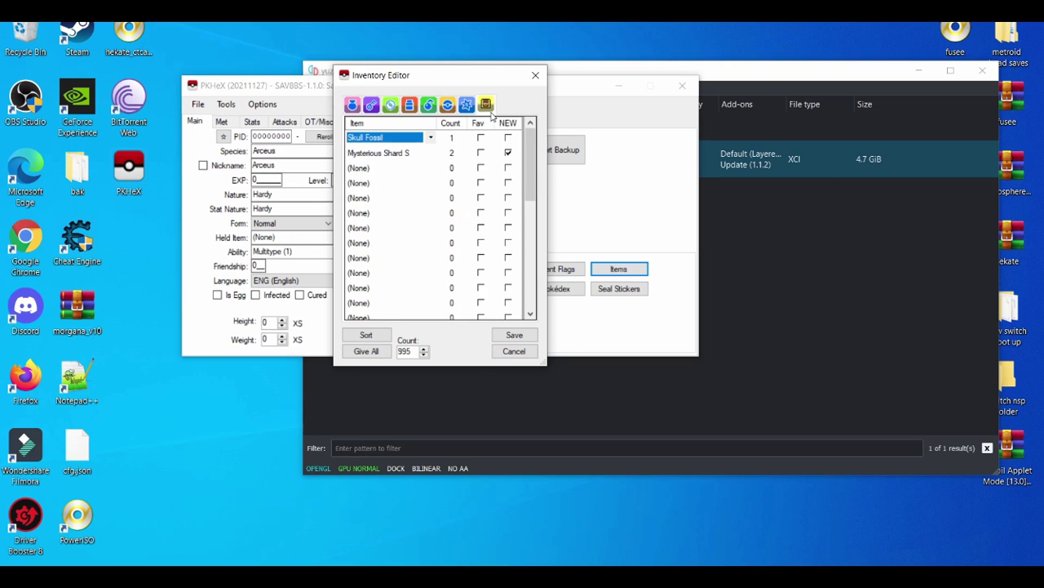
click(517, 335)
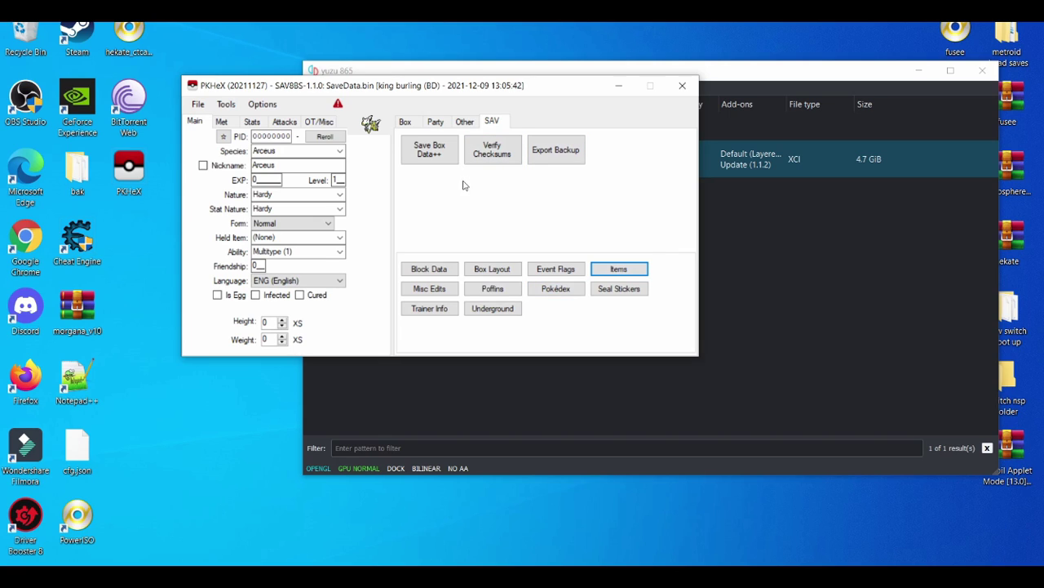
click(440, 150)
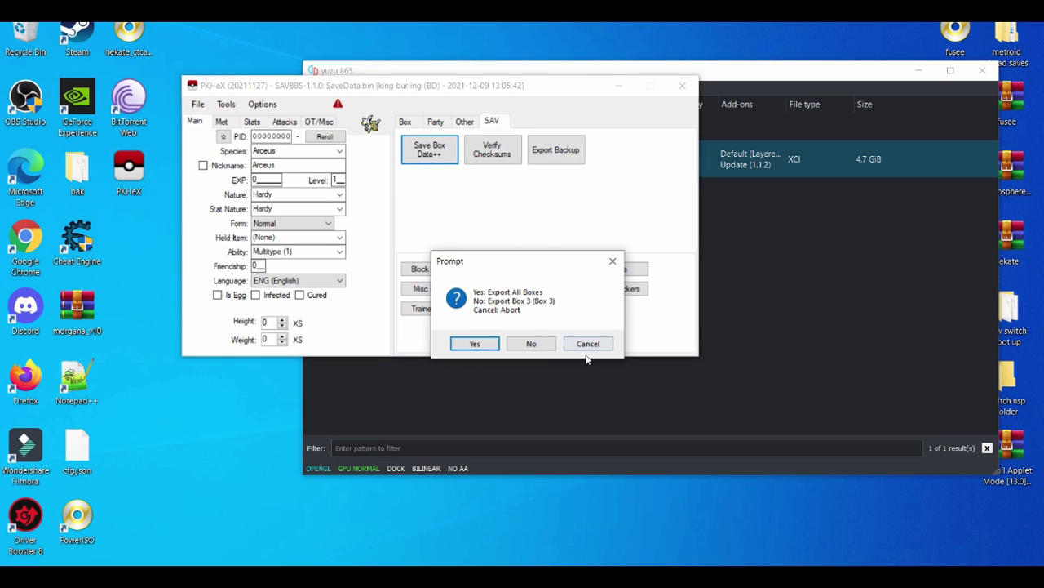
click(531, 343)
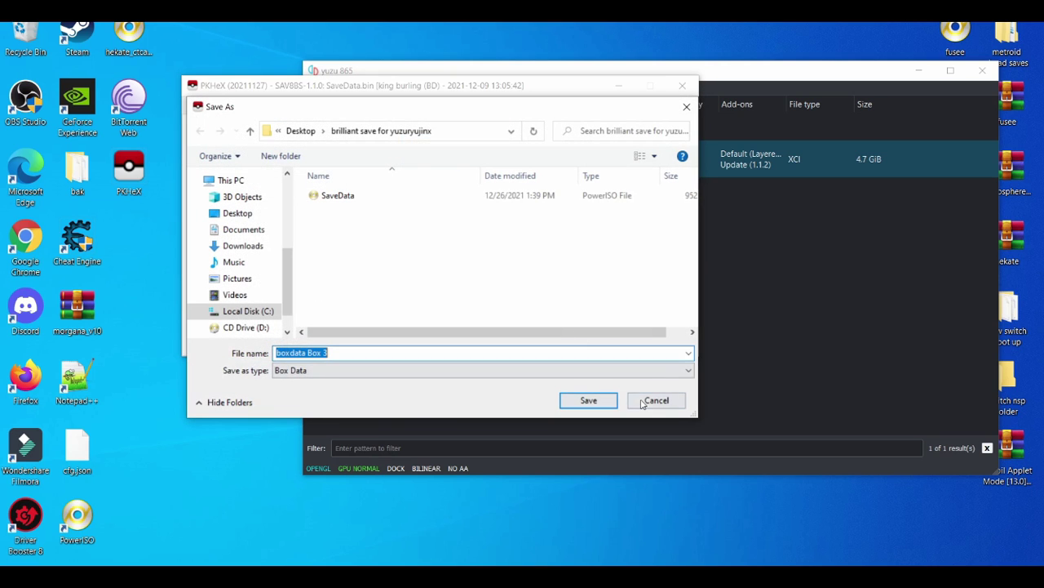
click(643, 402)
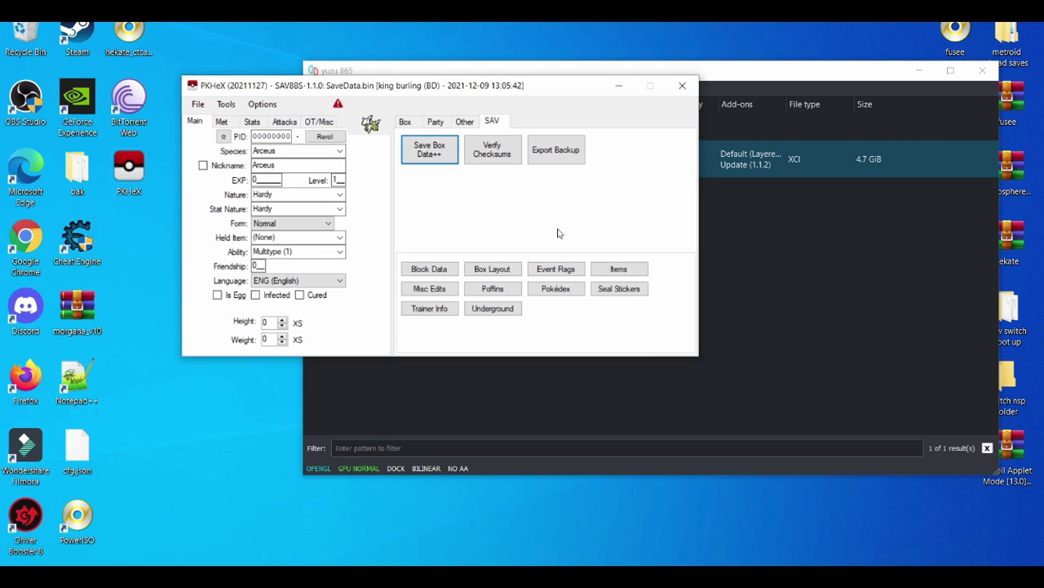
- Set the trainer's money to the maximum 9999999 in Trainer Info and save
click(445, 308)
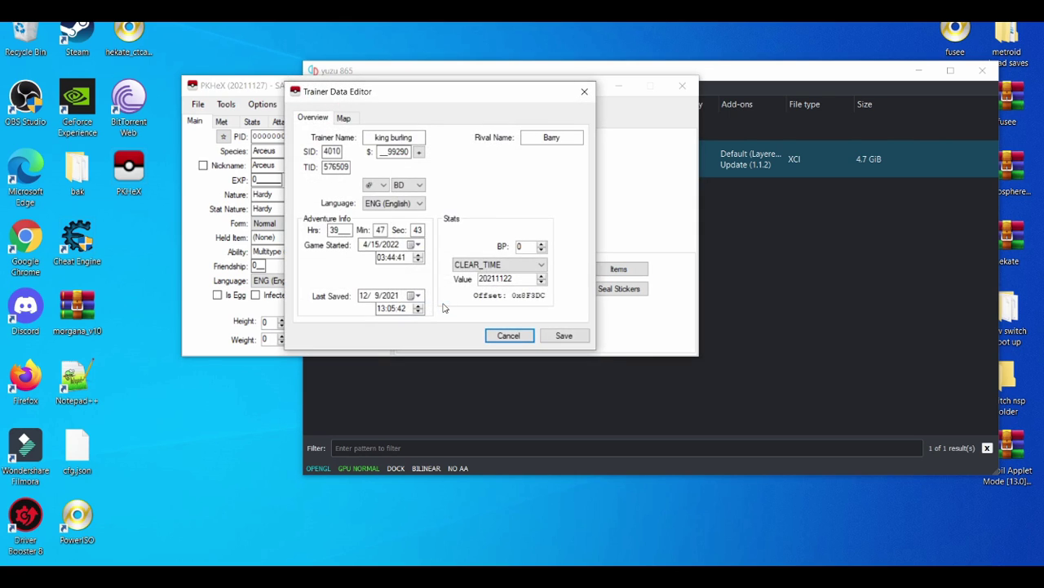
click(395, 151)
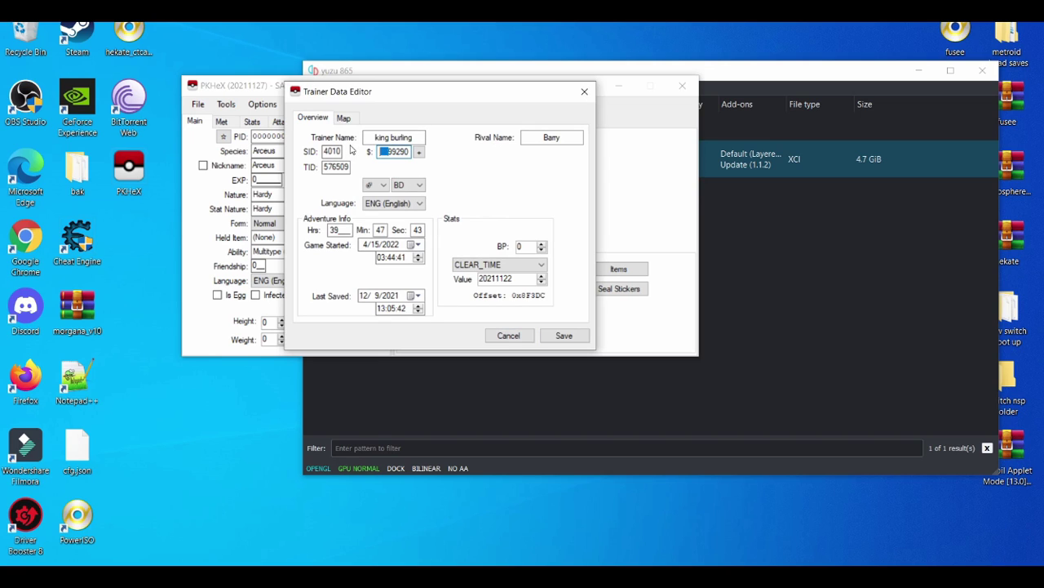
text(999)
text(99)
click(419, 151)
double_click(385, 155)
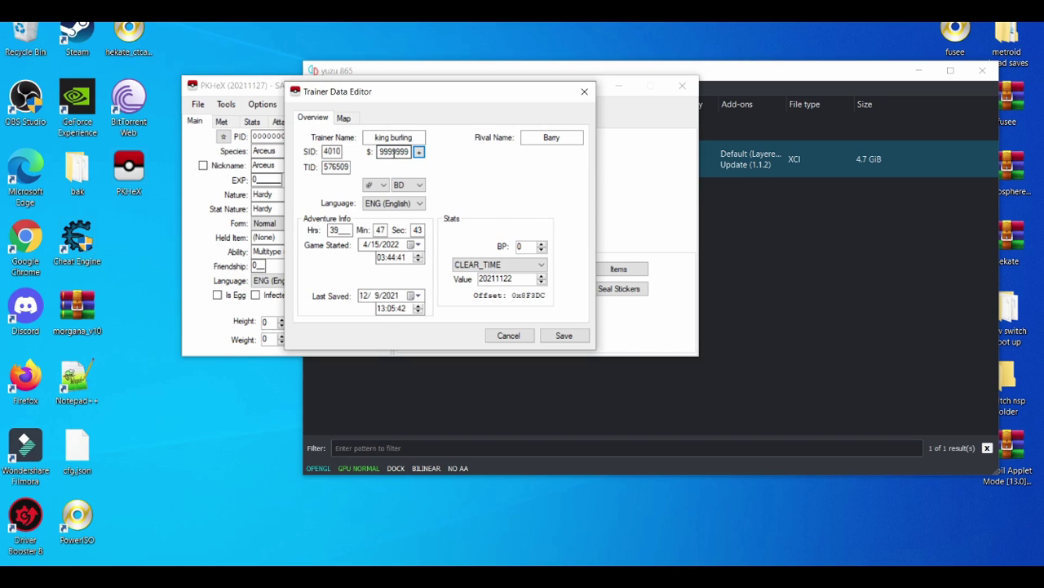
key(Home)
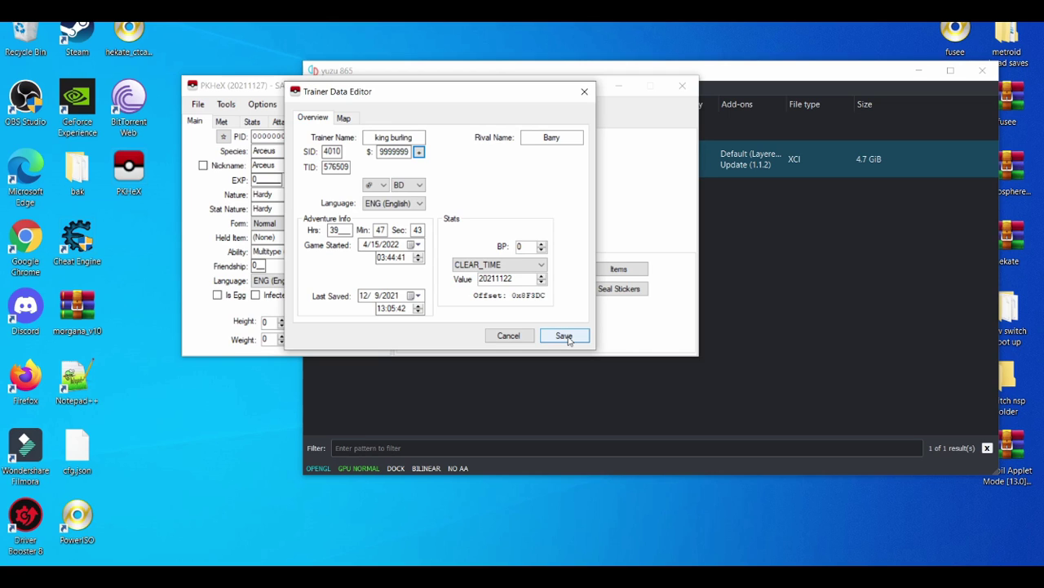
click(566, 336)
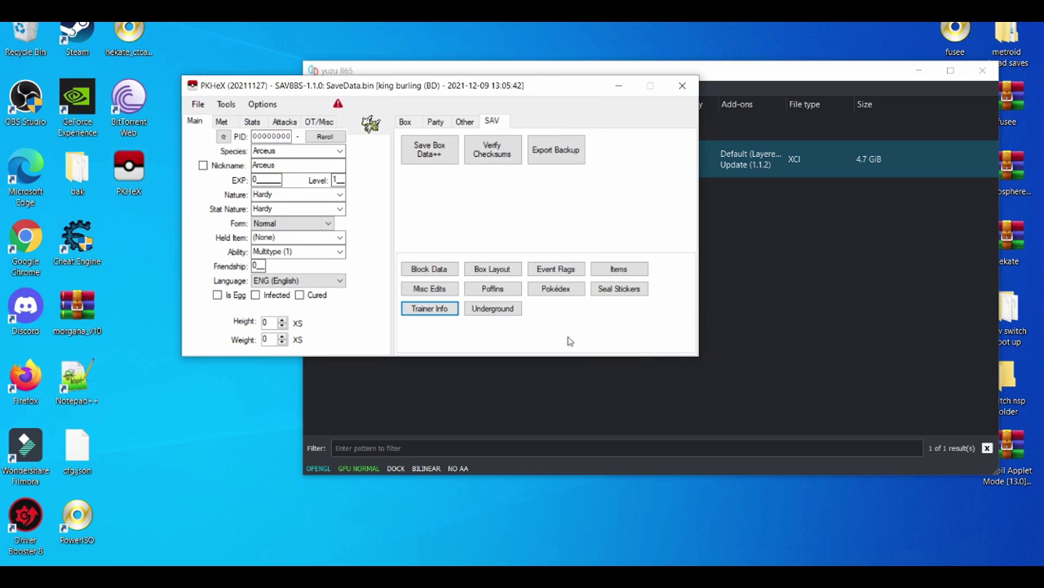
- Export the edited save as SaveData, replacing SaveData.bin in yuzu's Brilliant Diamond folder
click(199, 104)
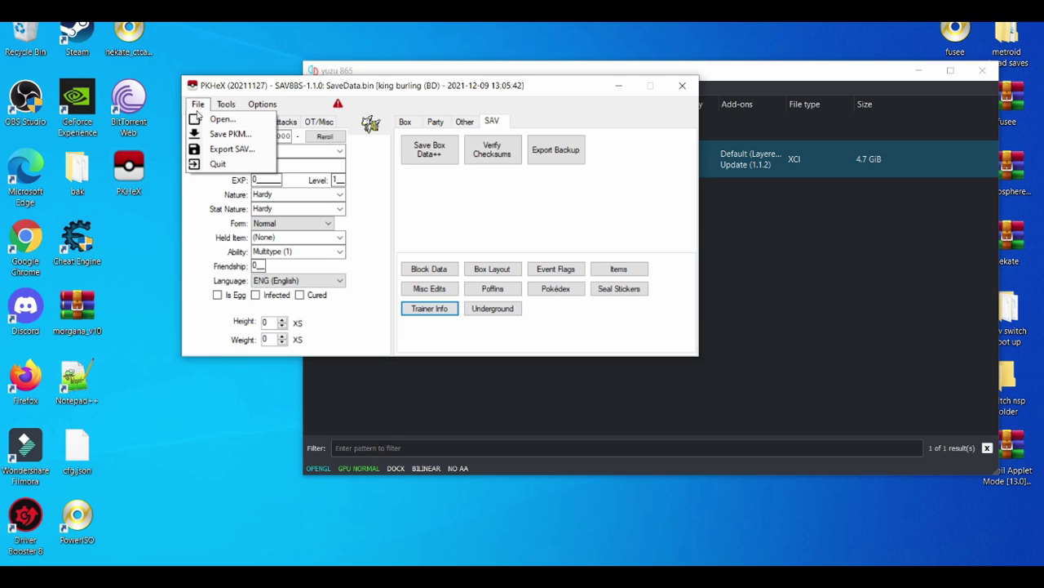
click(208, 150)
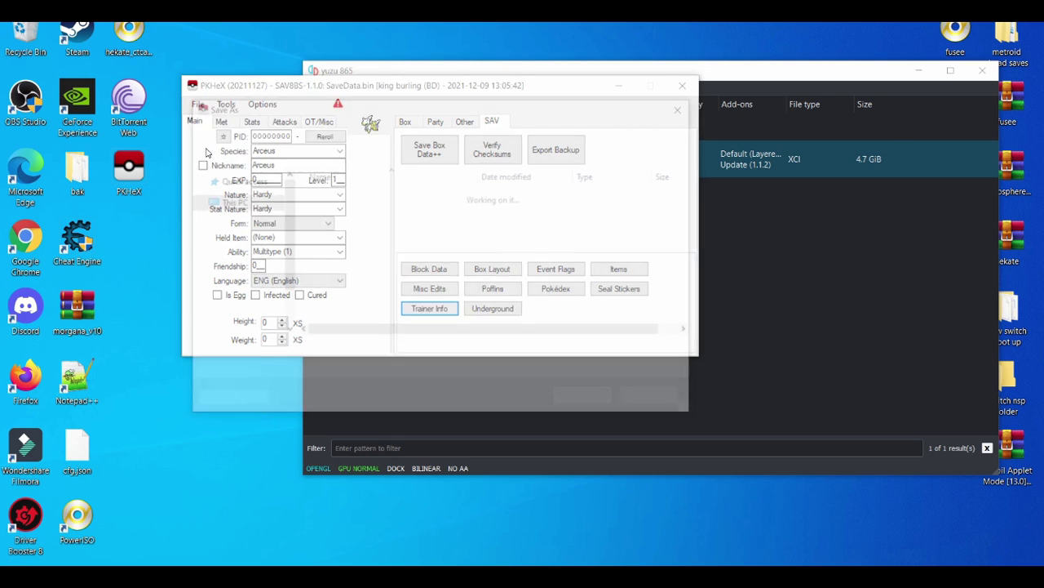
click(592, 401)
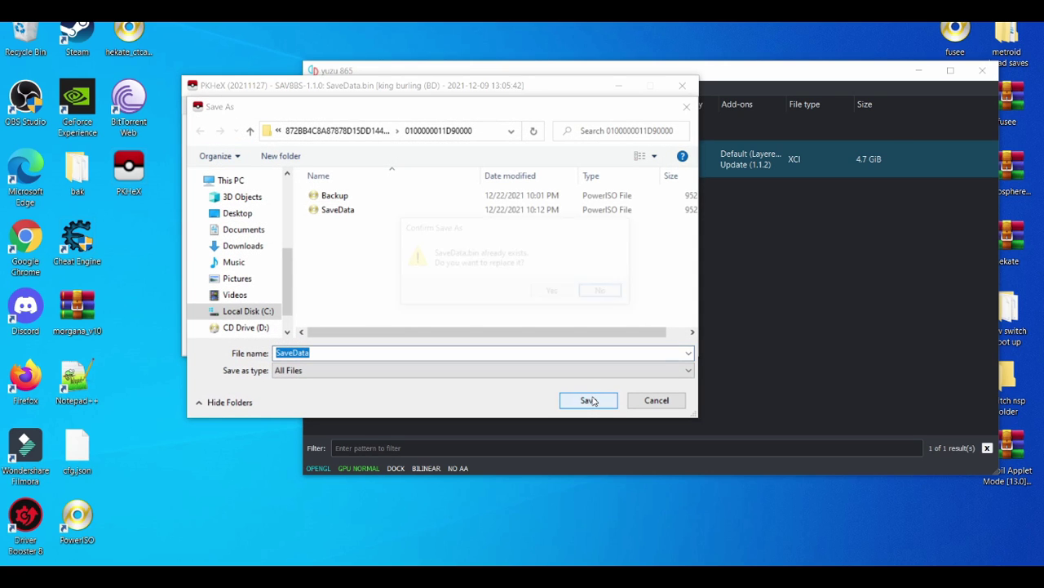
click(550, 297)
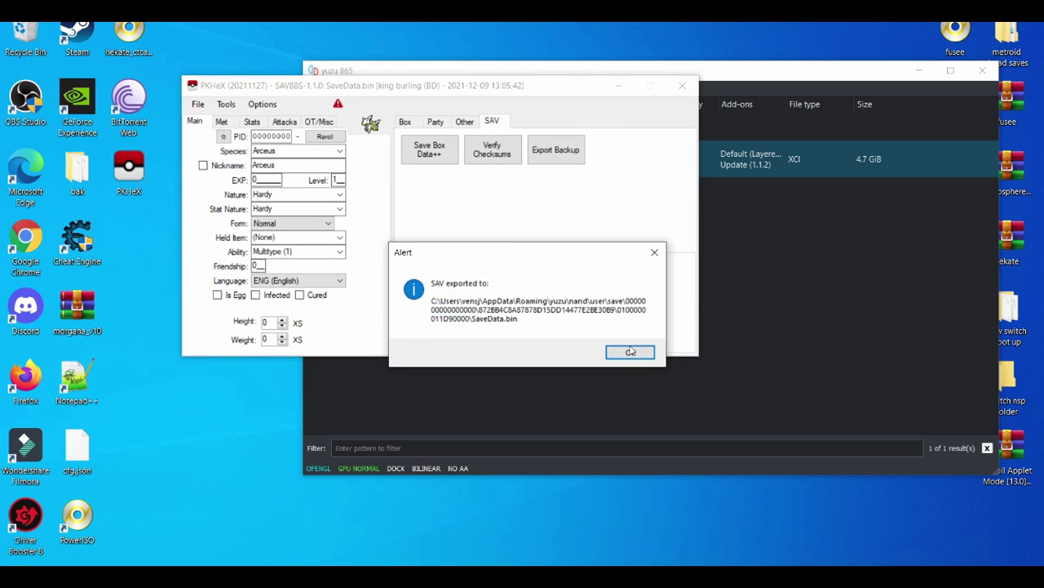
click(631, 354)
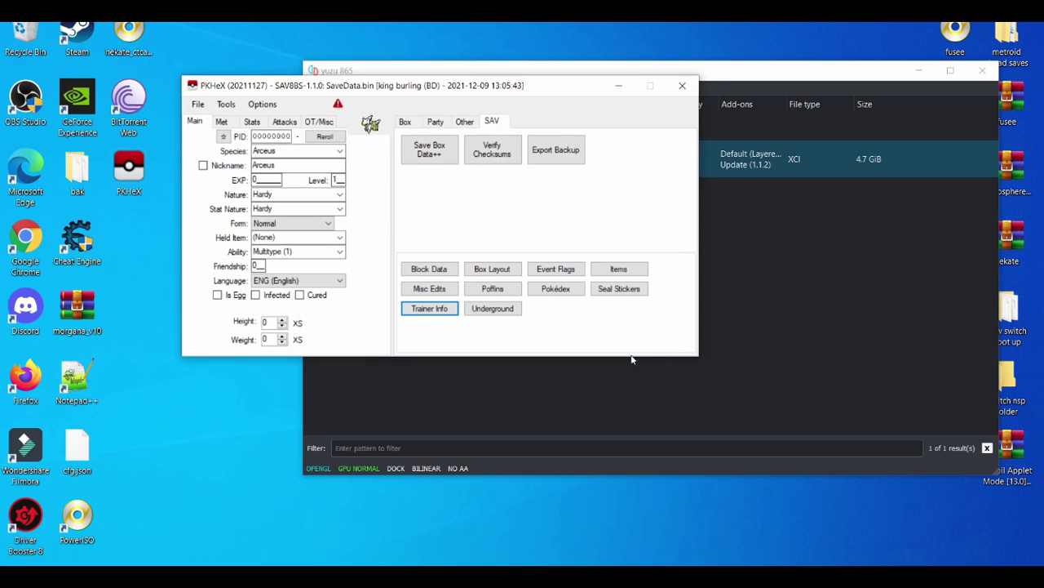
- Close PKHeX and move the yuzu game list window up and left
click(691, 94)
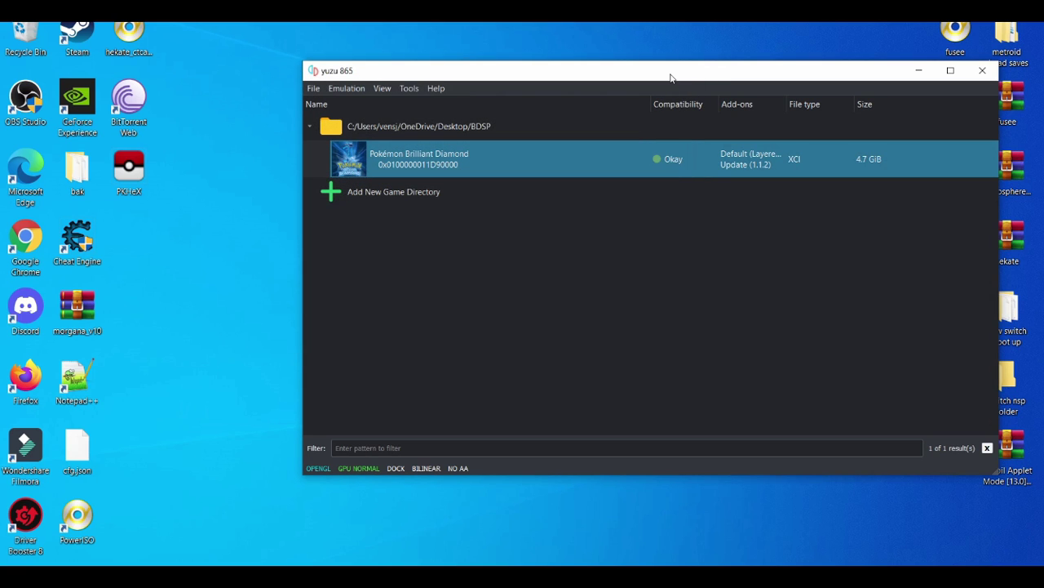
click(618, 38)
mouse_move(670, 77)
mouse_down()
mouse_move(582, 70)
mouse_move(503, 29)
mouse_move(501, 44)
mouse_up()
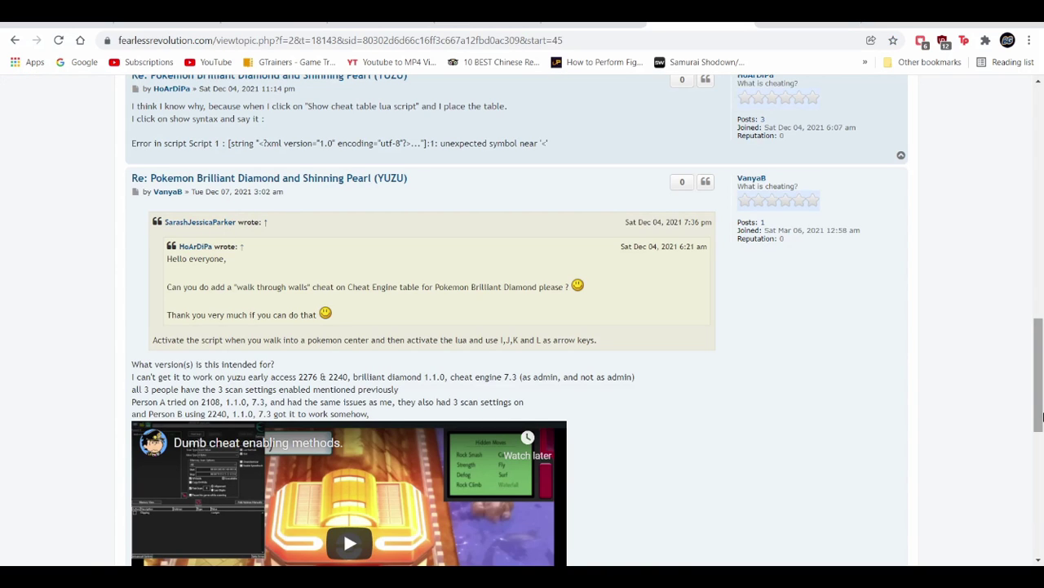
- Scroll through page 4 of the yuzu cheat thread, then go to page 3
drag(1039, 416, 1040, 111)
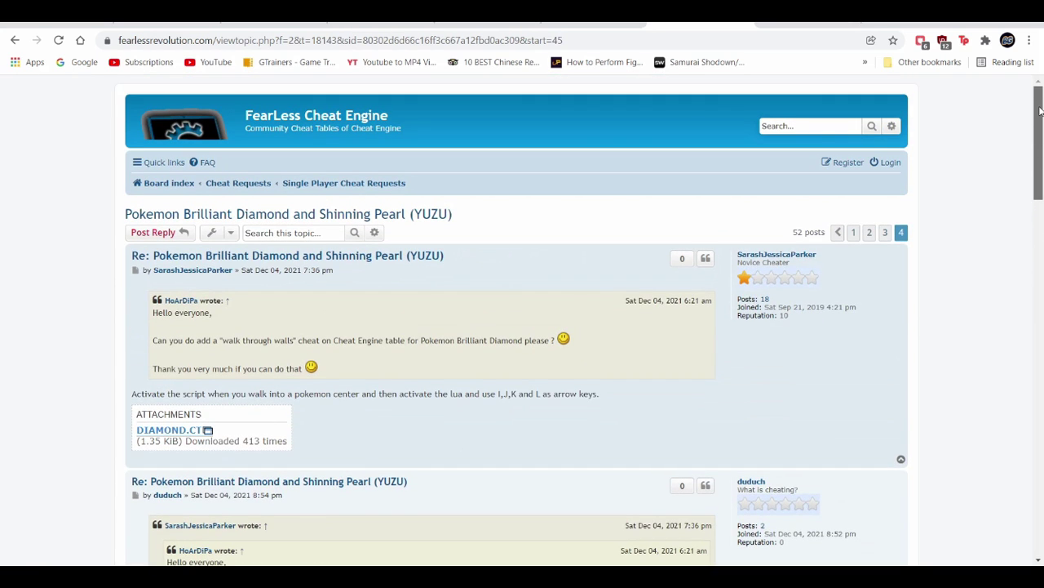
mouse_move(1039, 110)
mouse_down()
mouse_move(1039, 163)
mouse_move(1031, 106)
mouse_move(1040, 493)
mouse_move(1042, 133)
mouse_move(1040, 489)
mouse_up()
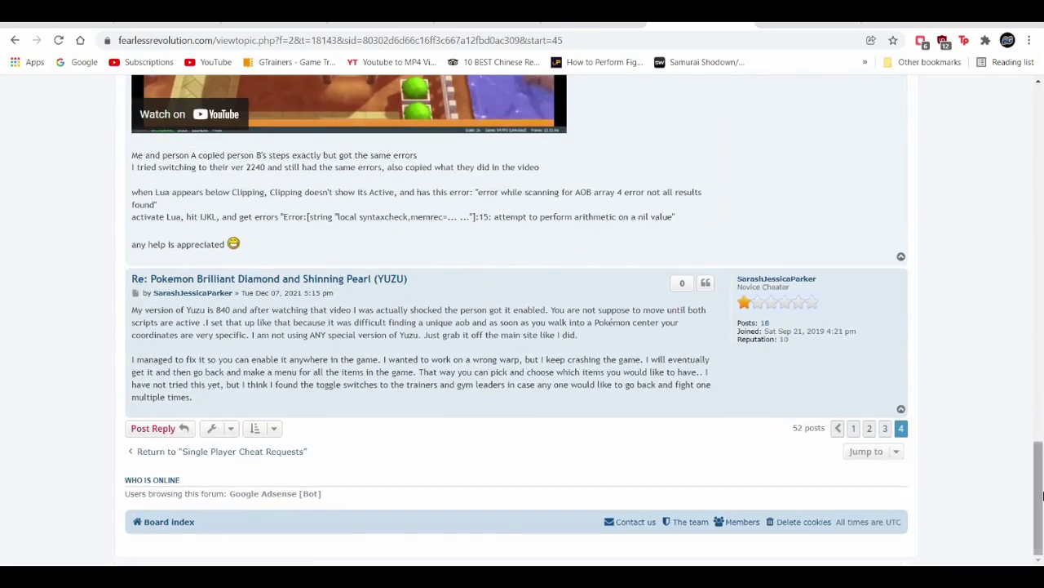
click(884, 429)
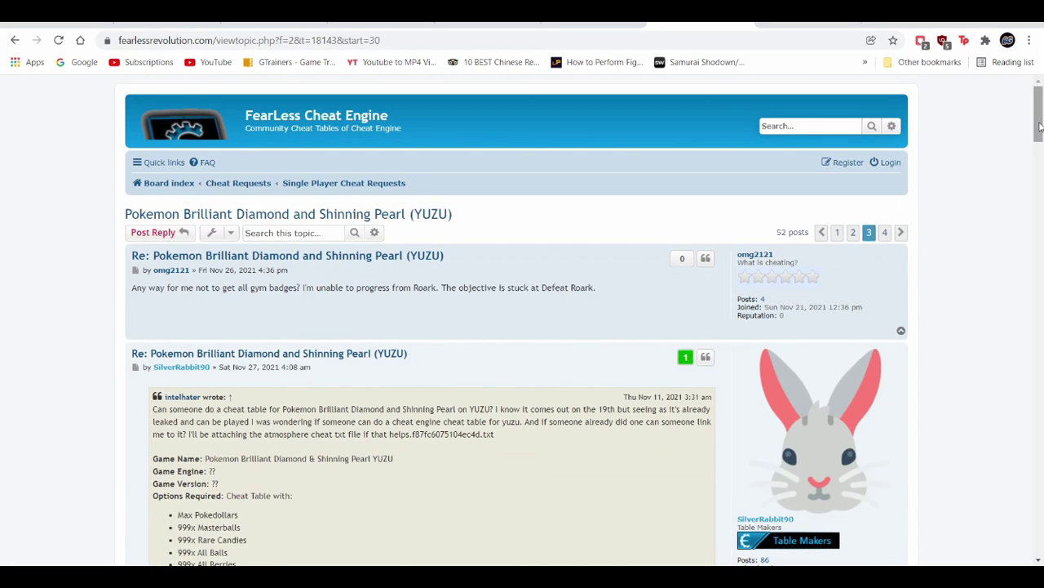
- Scroll page 3, then step back through pages 2 and 1 of the cheat thread
drag(1040, 127, 1039, 516)
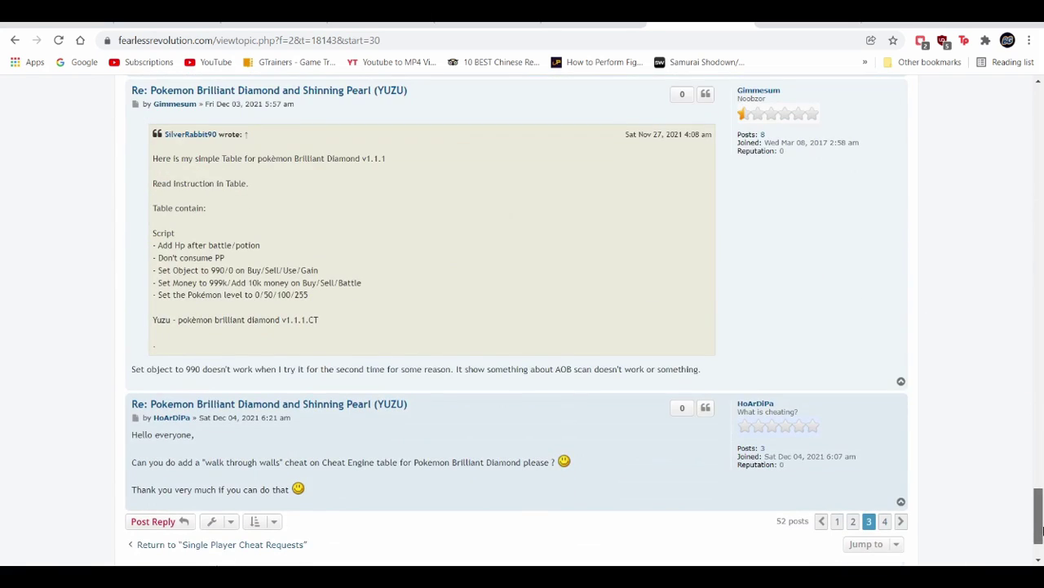
click(854, 522)
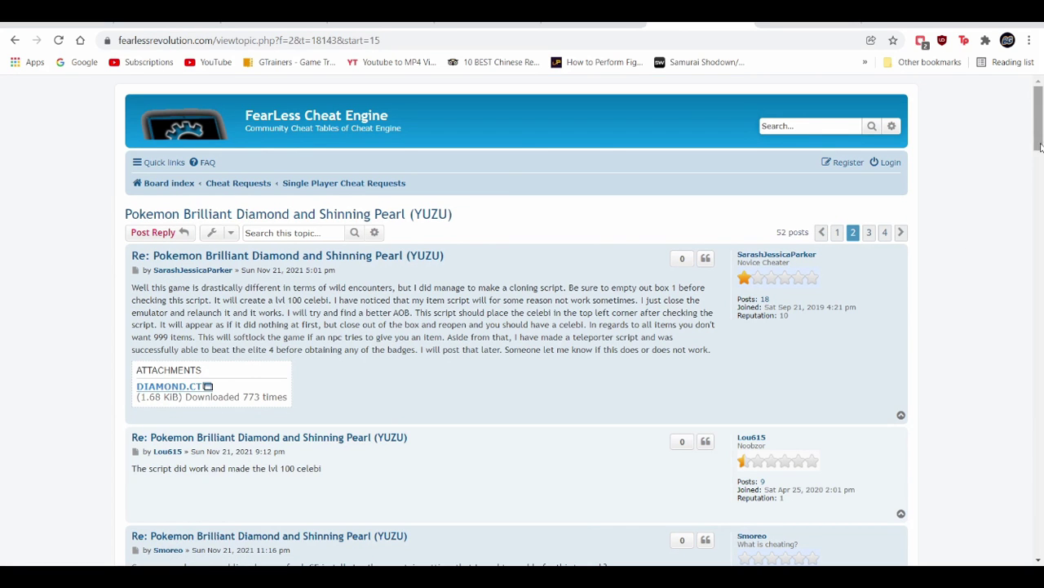
mouse_move(1042, 124)
mouse_down()
mouse_move(1040, 555)
mouse_move(1042, 120)
mouse_up()
click(840, 235)
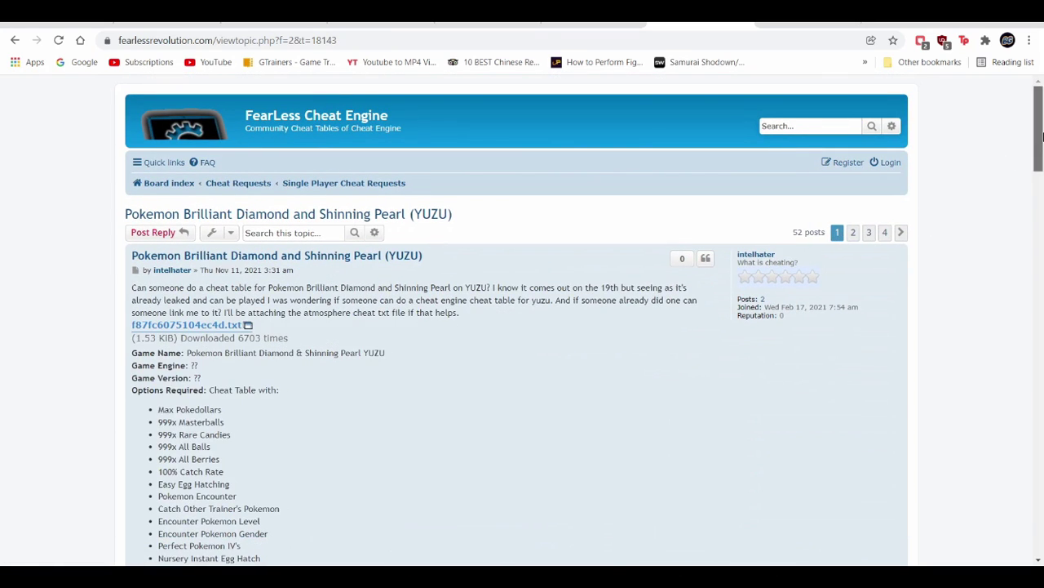
drag(1042, 137, 1040, 522)
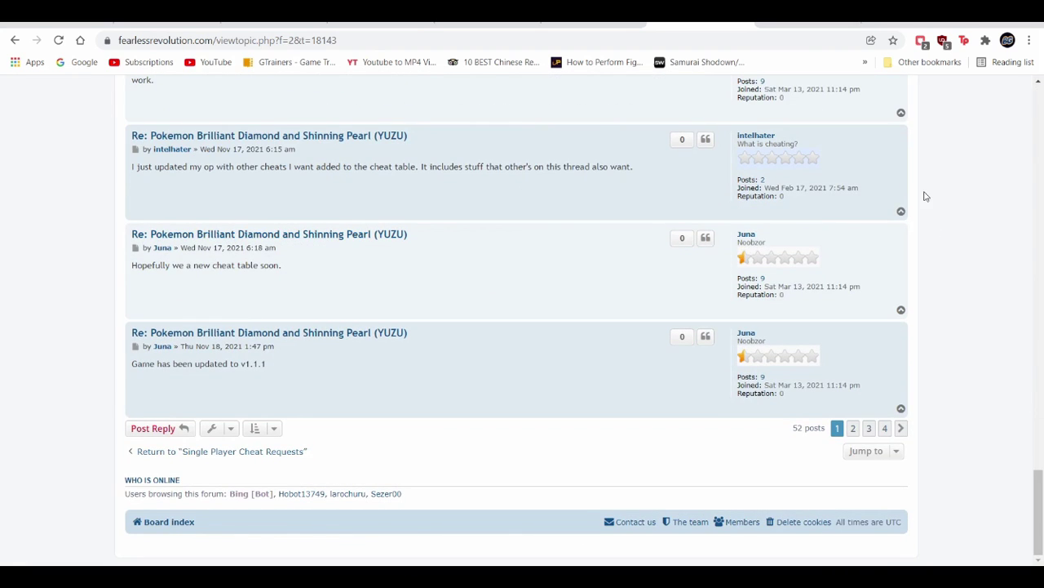
click(967, 11)
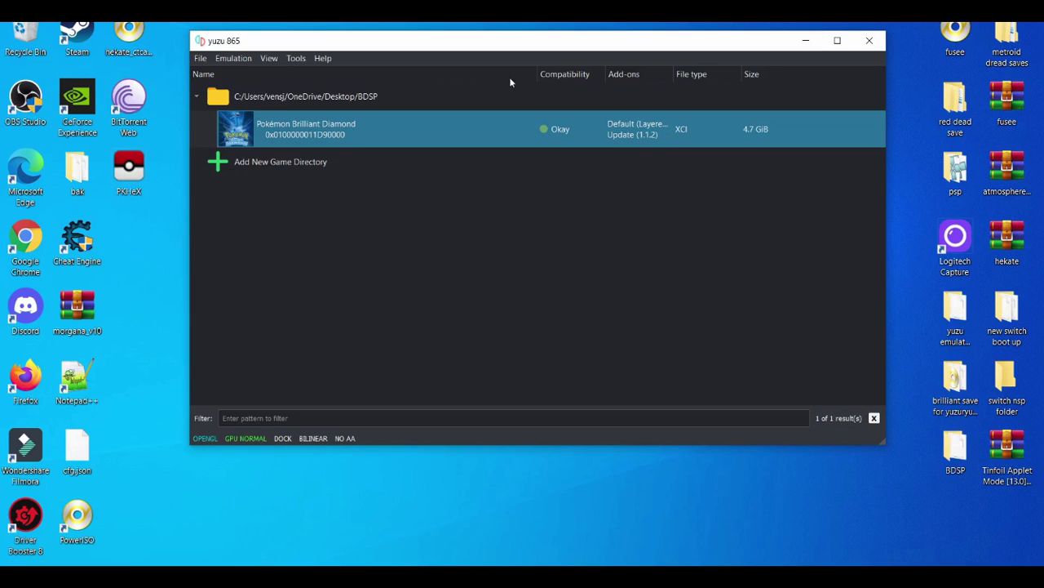